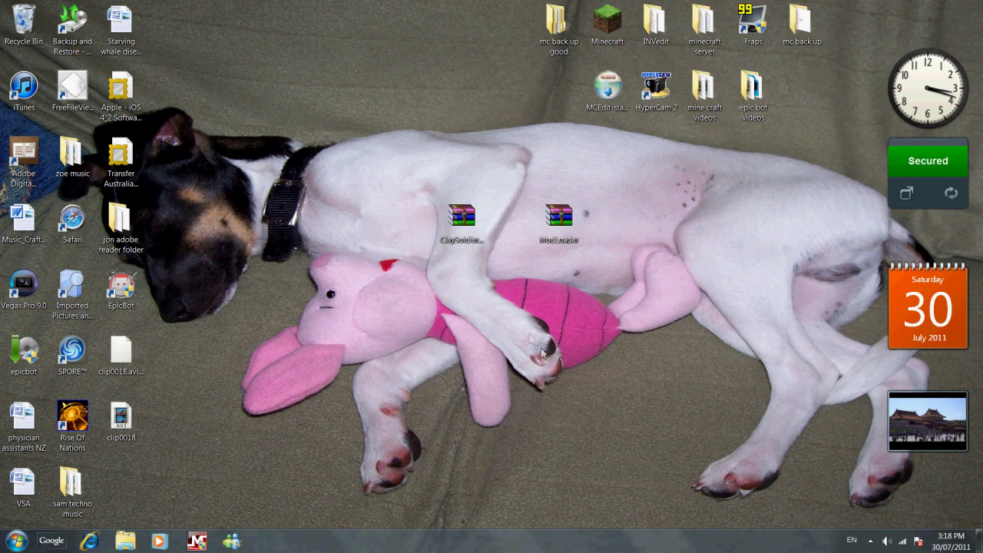
Step: Move the ModLoader archive directly beside the ClaySoldierModV2 archive on the desktop
{"action": "left_click", "coordinate": [472, 243]}
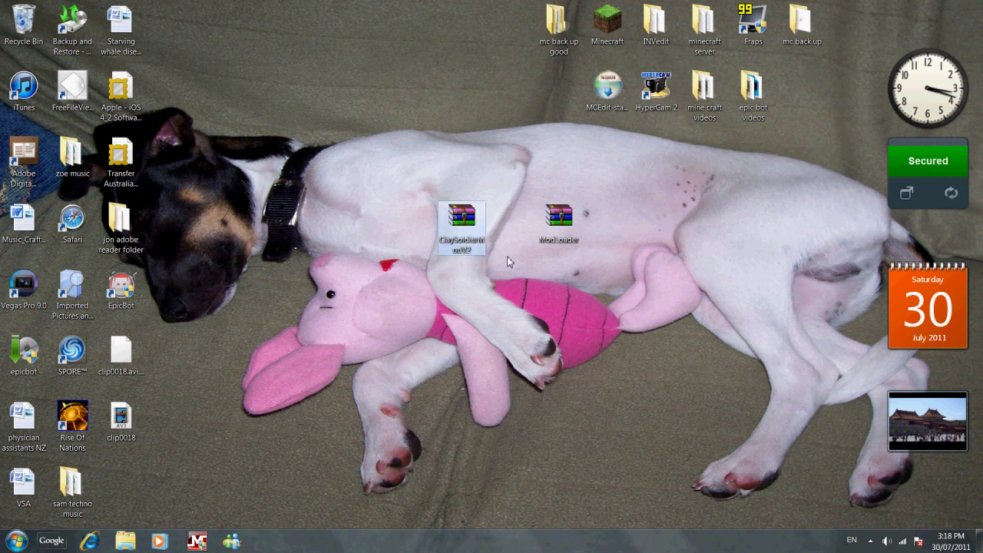
{"action": "left_click", "coordinate": [570, 222]}
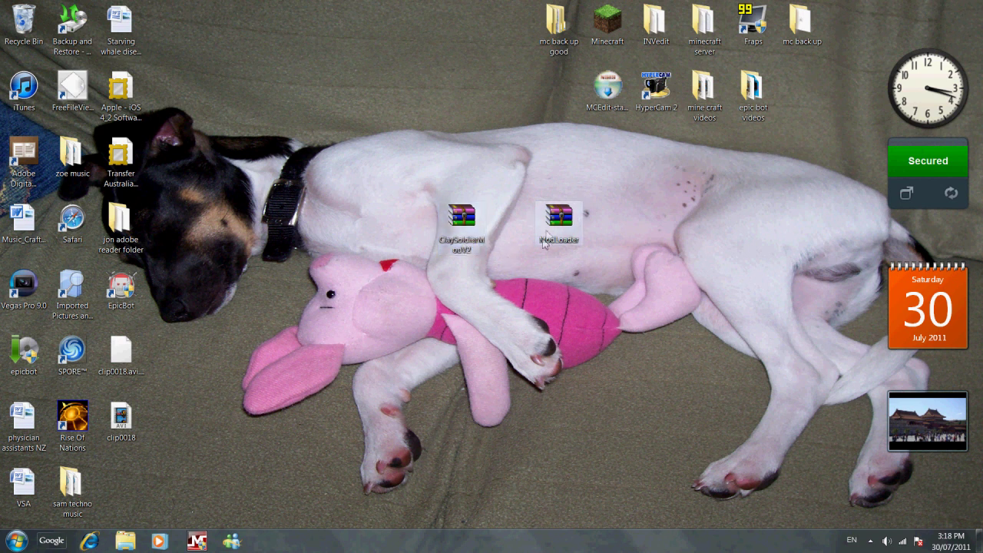
{"action": "left_click", "coordinate": [560, 233]}
{"action": "left_click_drag", "start_coordinate": [562, 229], "coordinate": [510, 228]}
{"action": "left_click", "coordinate": [459, 222]}
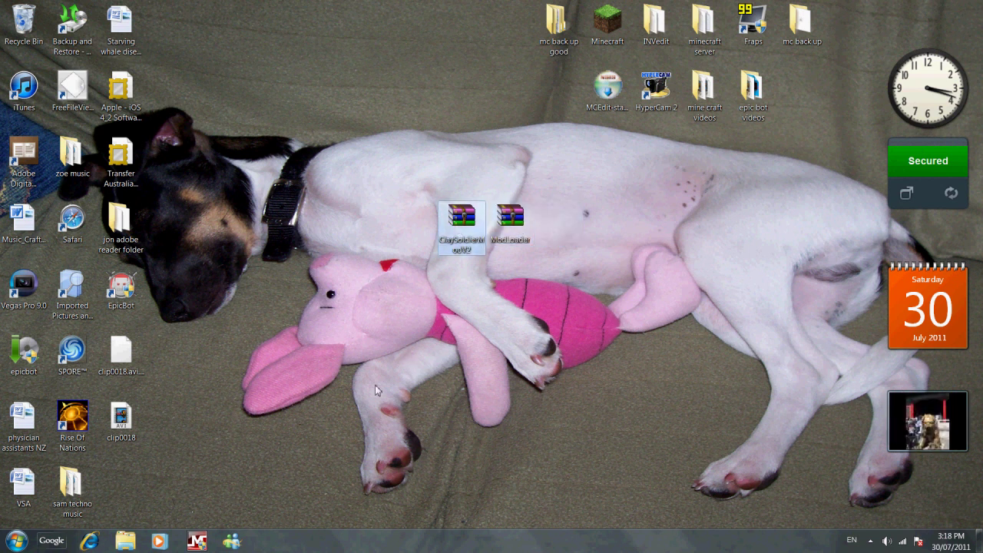
{"action": "left_click", "coordinate": [421, 310]}
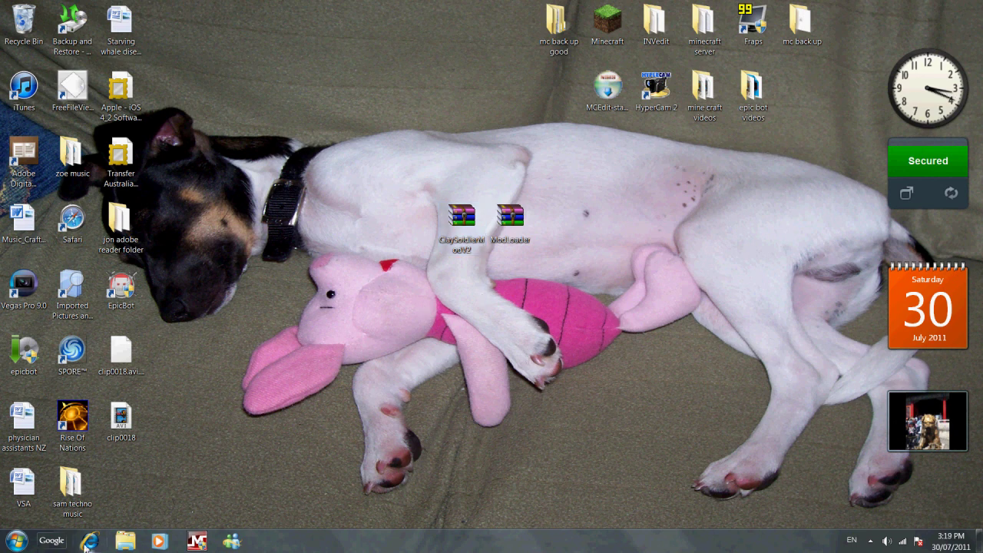
Step: Switch to Internet Explorer and search Google for "clay soldiers minecraft"
{"action": "left_click", "coordinate": [87, 541]}
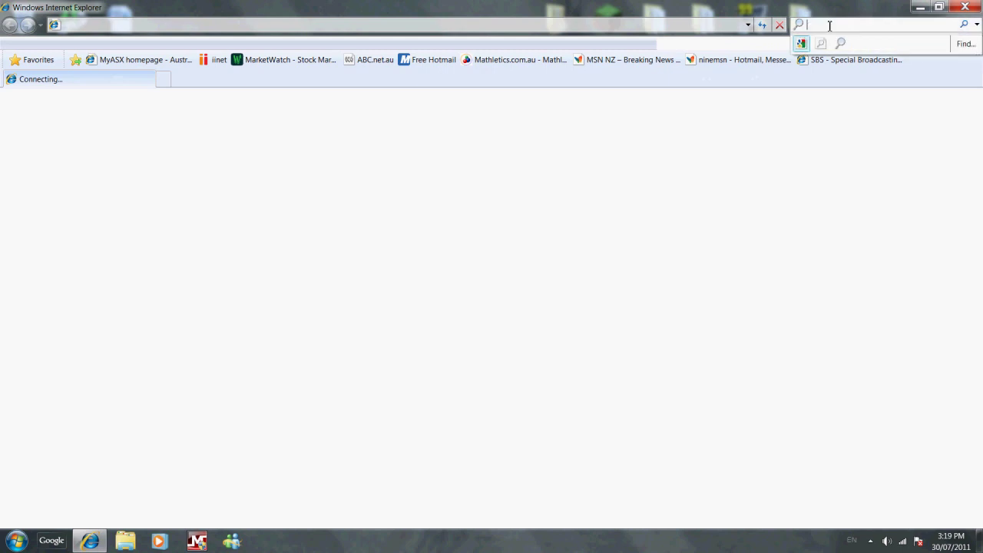
{"action": "type", "text": "cla"}
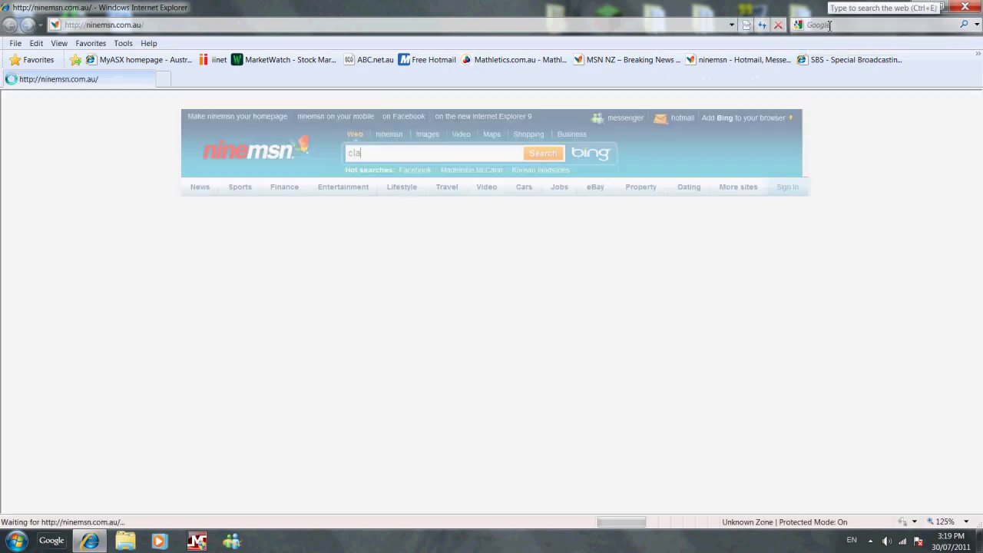
{"action": "type", "text": "y soldier"}
{"action": "left_click", "coordinate": [830, 25]}
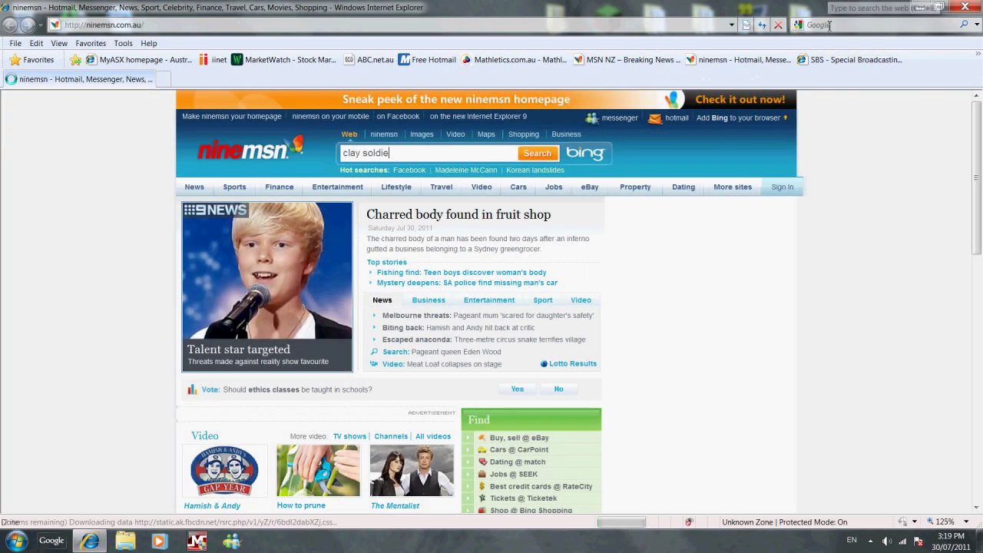
{"action": "type", "text": "clay soldiers"}
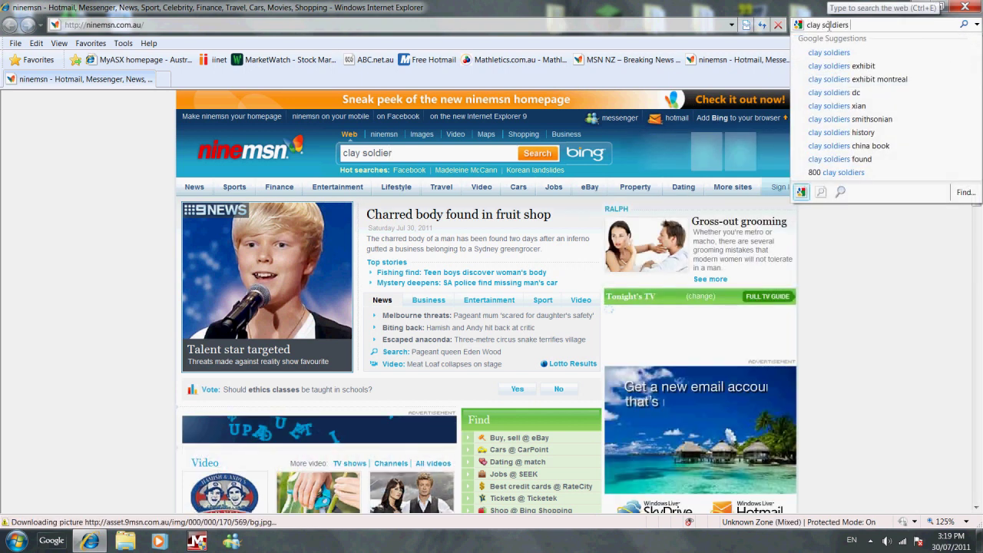
{"action": "type", "text": " minecraft"}
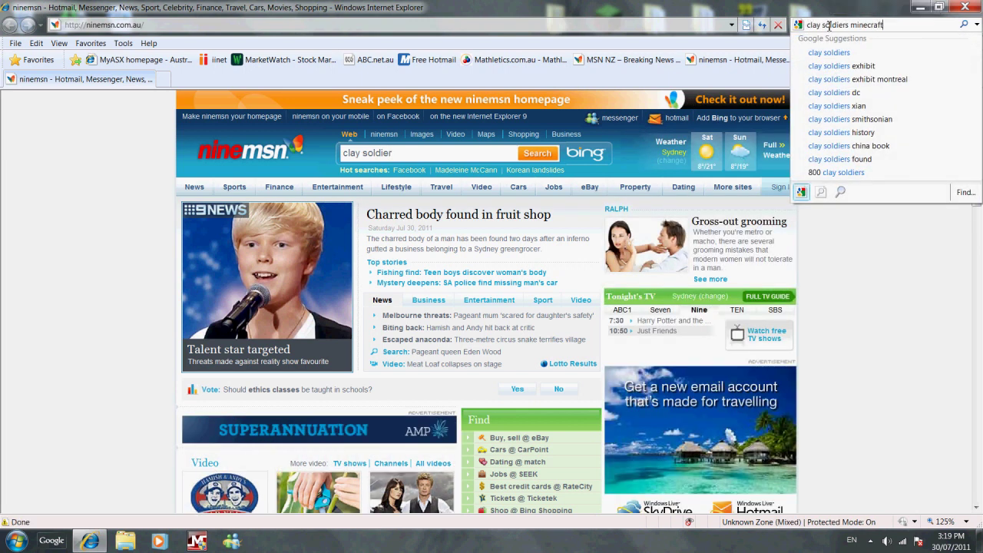
{"action": "key", "text": "Return"}
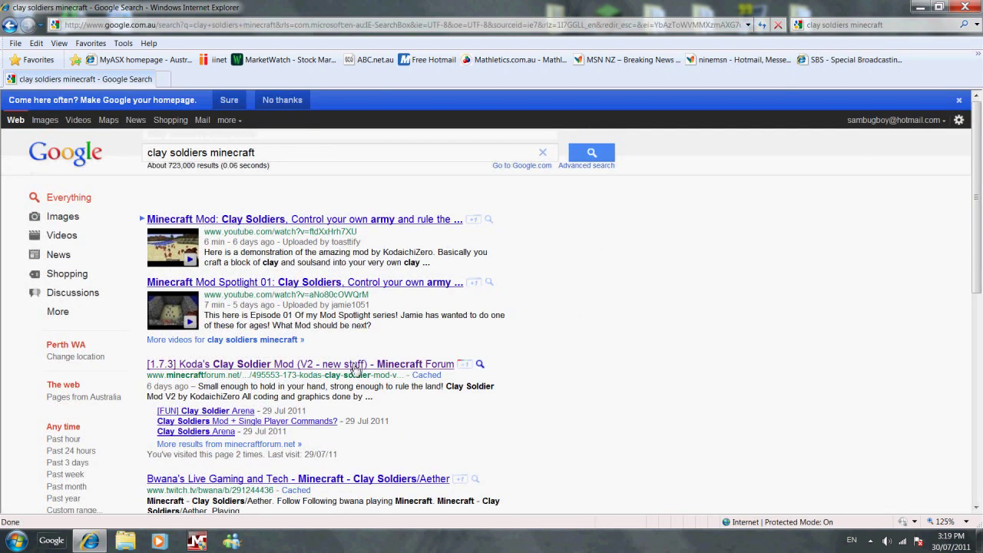
Step: Open the Minecraft Forum thread for Koda's Clay Soldier Mod V2 and find its Downloads section
{"action": "left_click", "coordinate": [355, 366]}
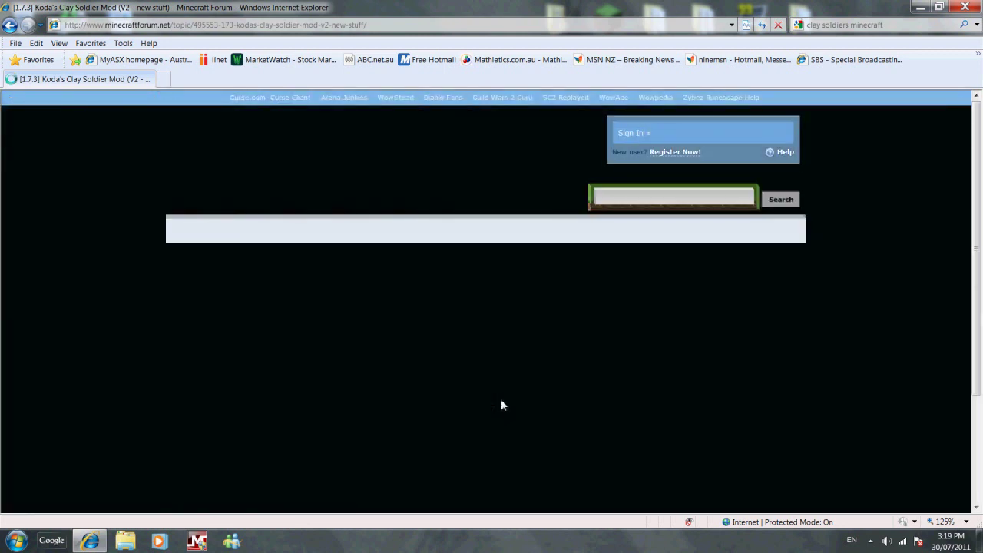
{"action": "scroll", "coordinate": [491, 407], "scroll_direction": "down", "scroll_amount": 3}
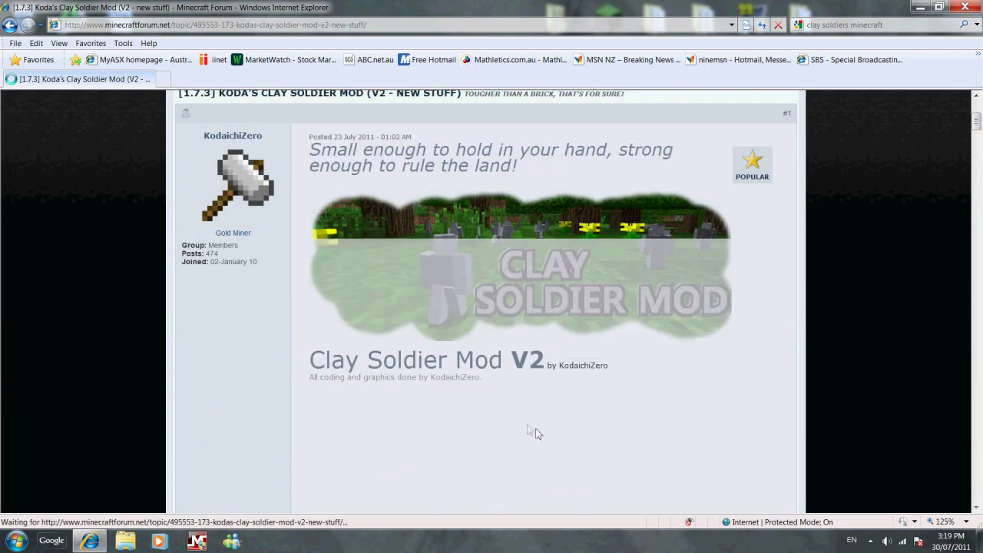
{"action": "scroll", "coordinate": [470, 411], "scroll_direction": "down", "scroll_amount": 1}
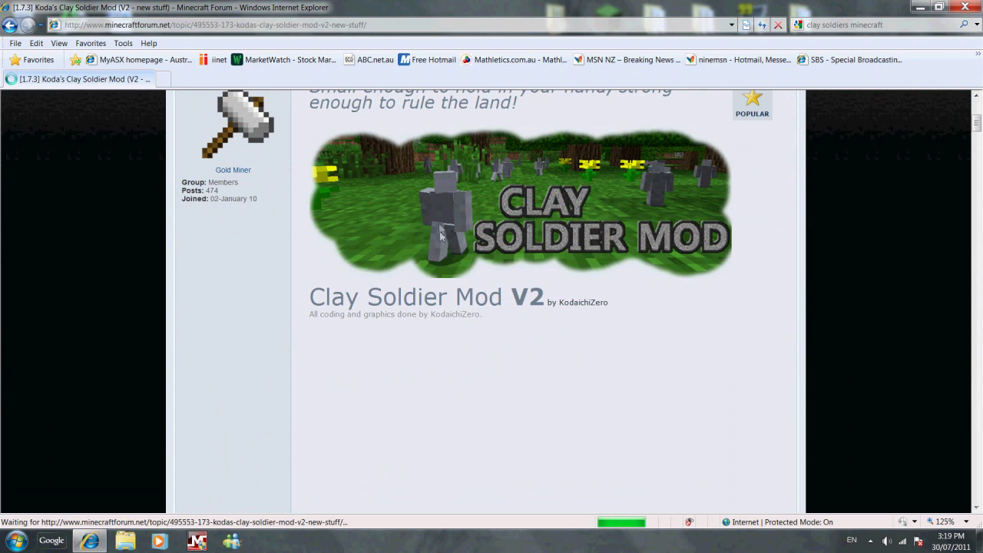
{"action": "scroll", "coordinate": [564, 369], "scroll_direction": "down", "scroll_amount": 3}
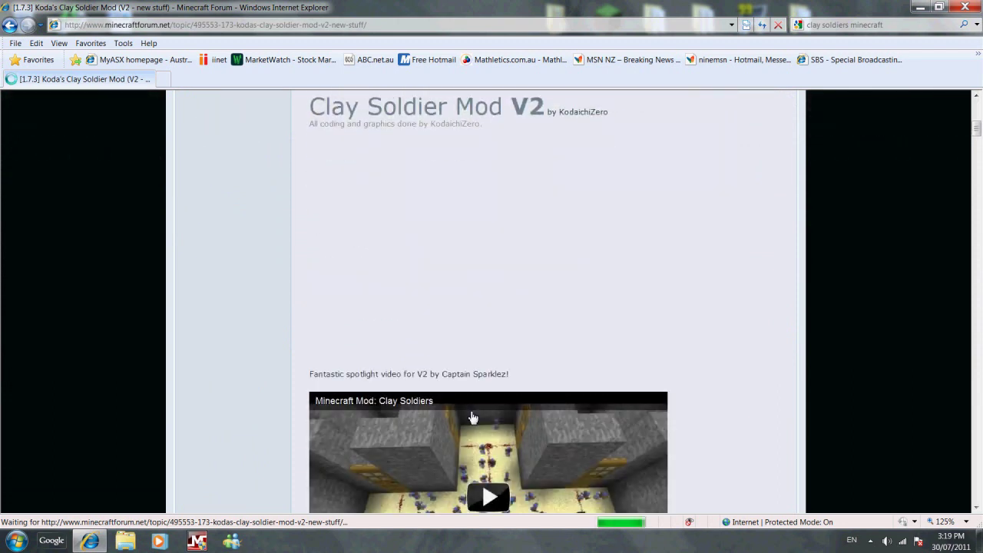
{"action": "scroll", "coordinate": [490, 413], "scroll_direction": "down", "scroll_amount": 6}
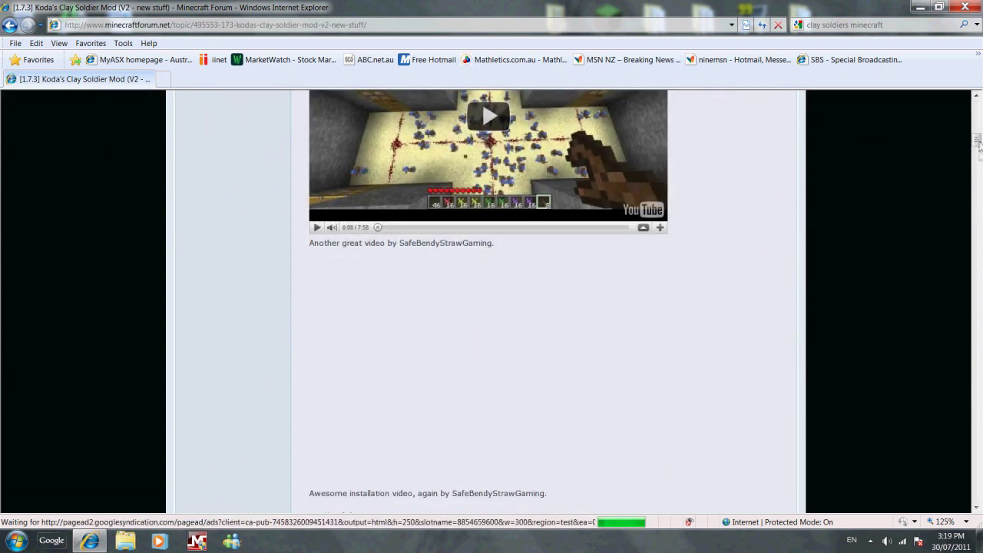
{"action": "scroll", "coordinate": [977, 199], "scroll_direction": "down", "scroll_amount": 15}
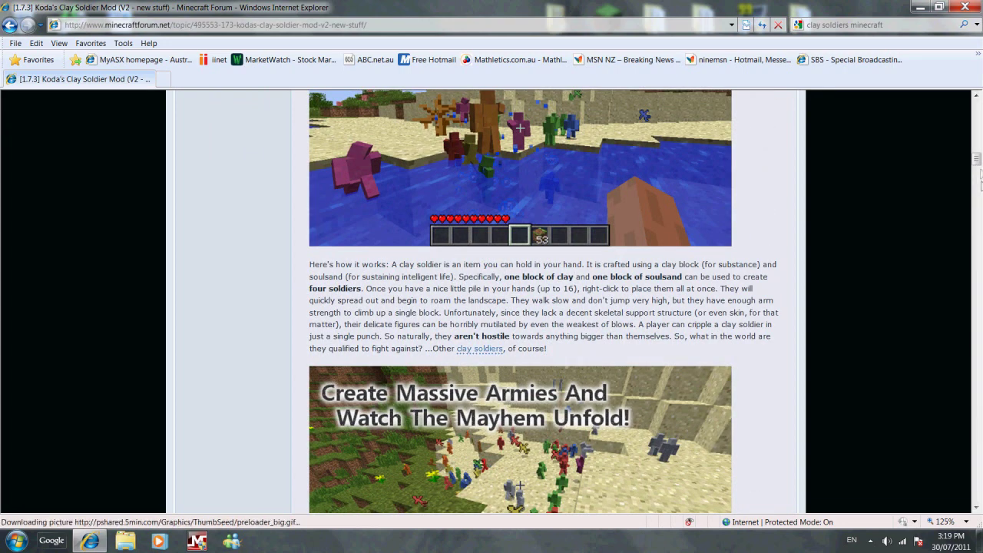
{"action": "scroll", "coordinate": [976, 346], "scroll_direction": "down", "scroll_amount": 15}
{"action": "scroll", "coordinate": [976, 307], "scroll_direction": "down", "scroll_amount": 15}
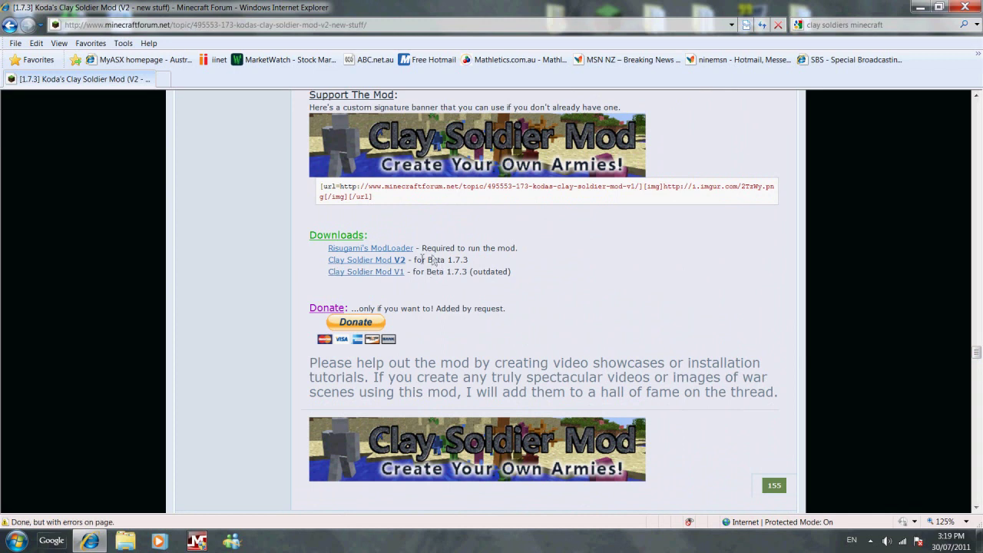
Step: Follow the Risugami's ModLoader link, request the direct download of ModLoader Beta 1.7.3, and dismiss the file prompt without saving
{"action": "left_click", "coordinate": [350, 250]}
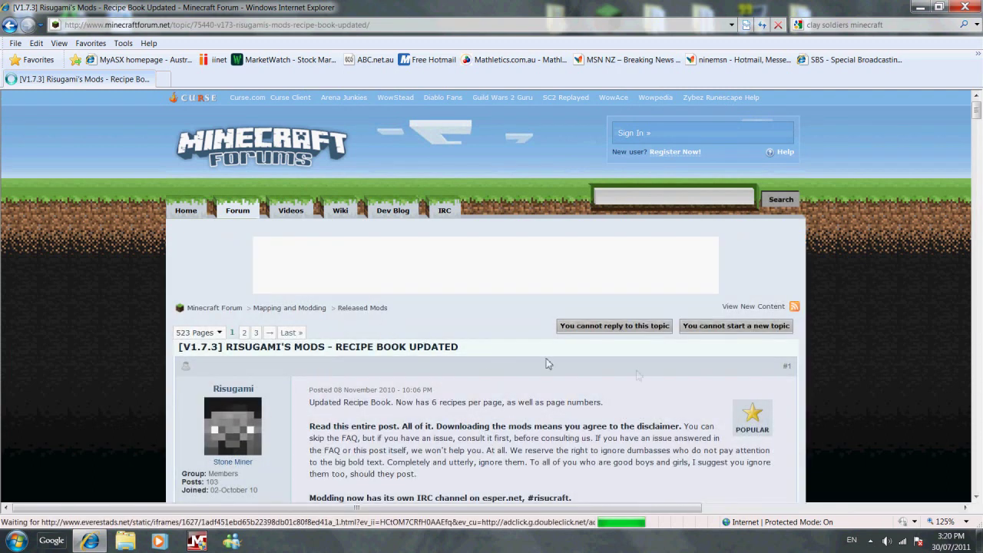
{"action": "left_click", "coordinate": [977, 129]}
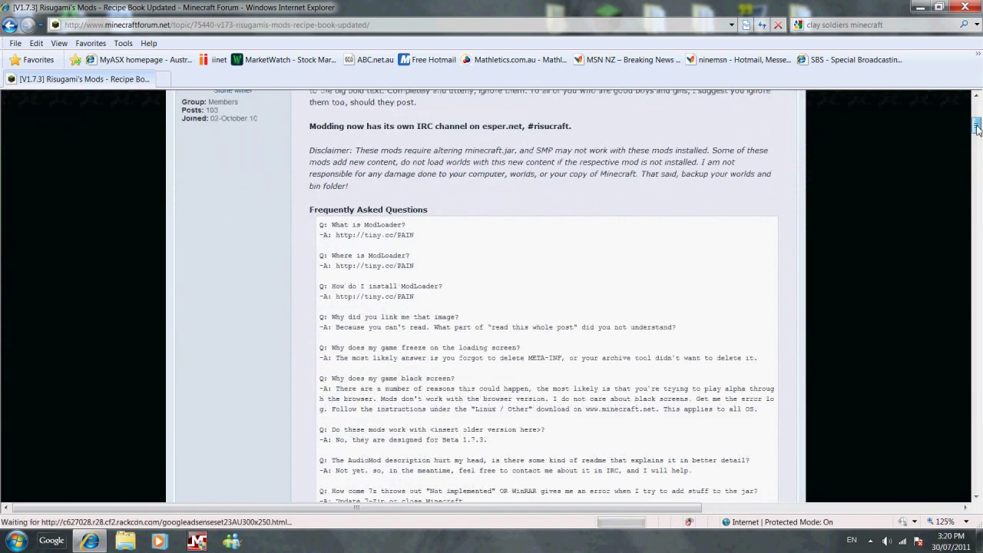
{"action": "left_click_drag", "start_coordinate": [977, 129], "coordinate": [977, 163]}
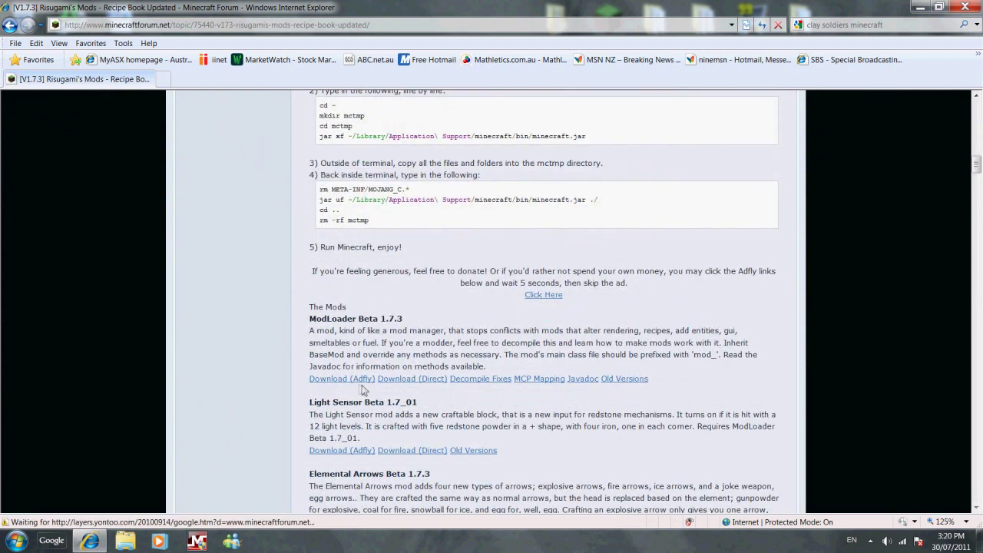
{"action": "left_click", "coordinate": [426, 379]}
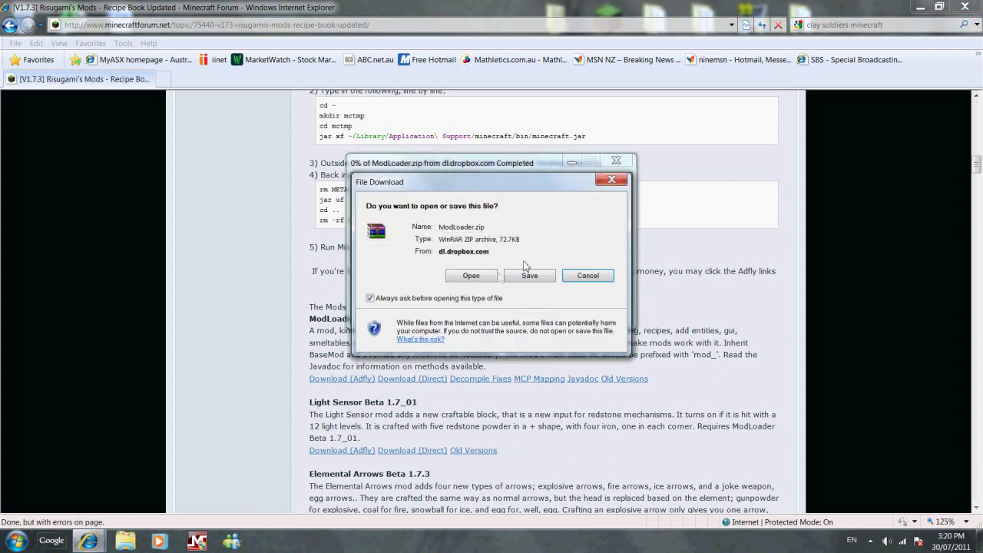
{"action": "left_click", "coordinate": [613, 178]}
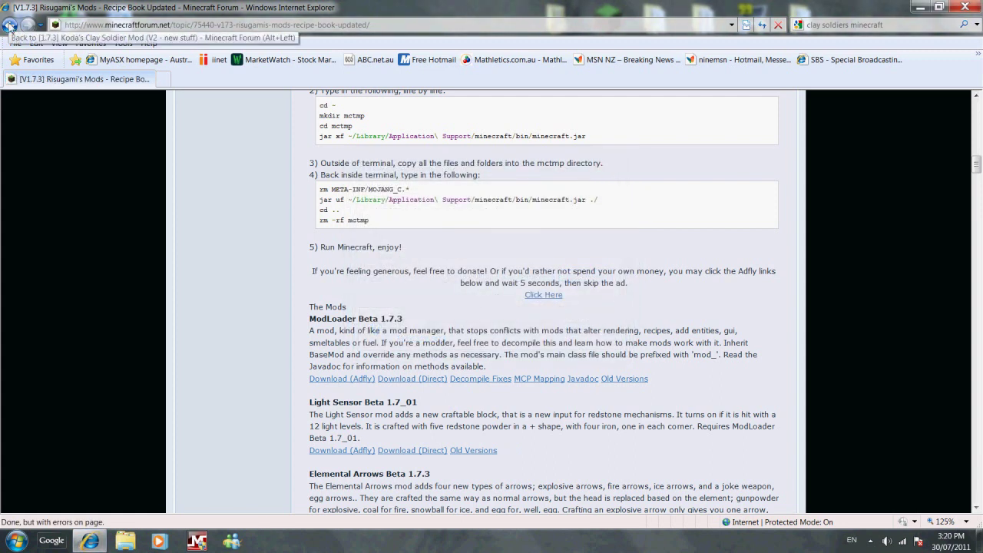
Step: Return to the Clay Soldier Mod thread and locate the Clay Soldier Mod V2 download link
{"action": "left_click", "coordinate": [9, 25]}
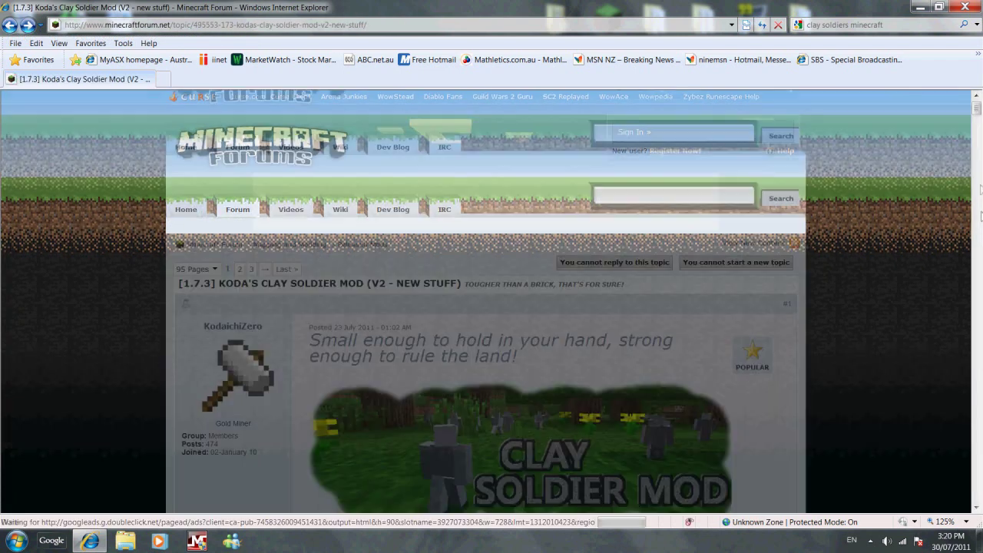
{"action": "left_click_drag", "start_coordinate": [975, 108], "coordinate": [972, 228]}
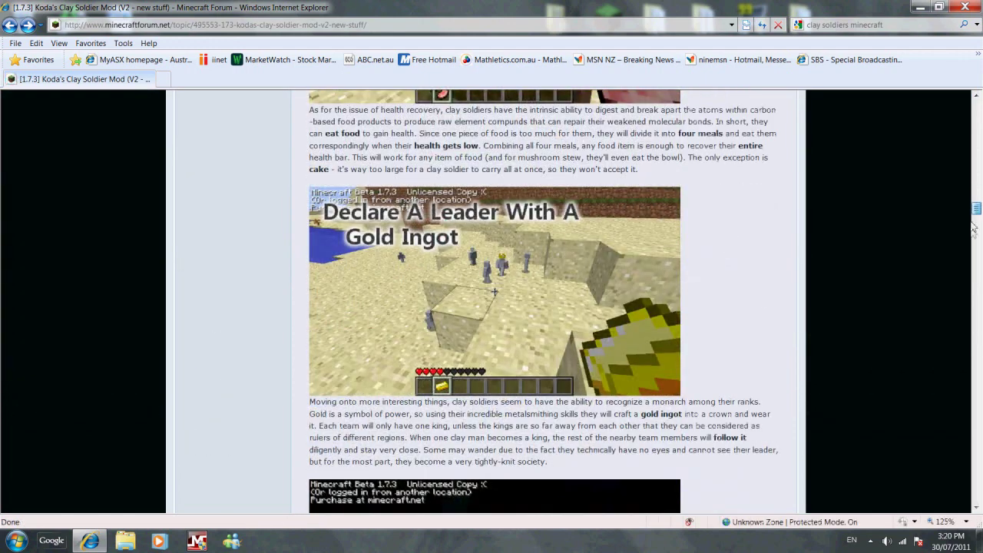
{"action": "scroll", "coordinate": [974, 230], "scroll_direction": "down", "scroll_amount": 3}
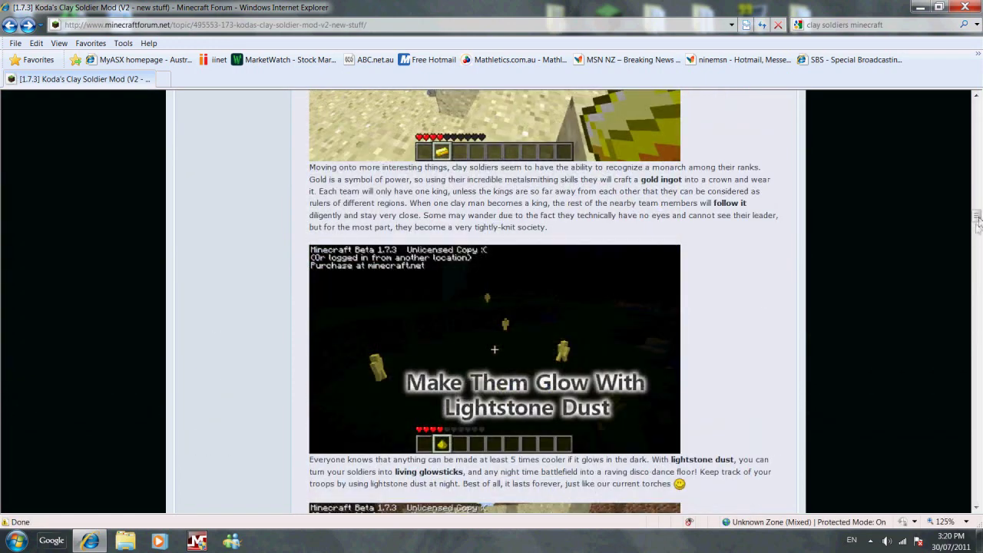
{"action": "left_click", "coordinate": [974, 241]}
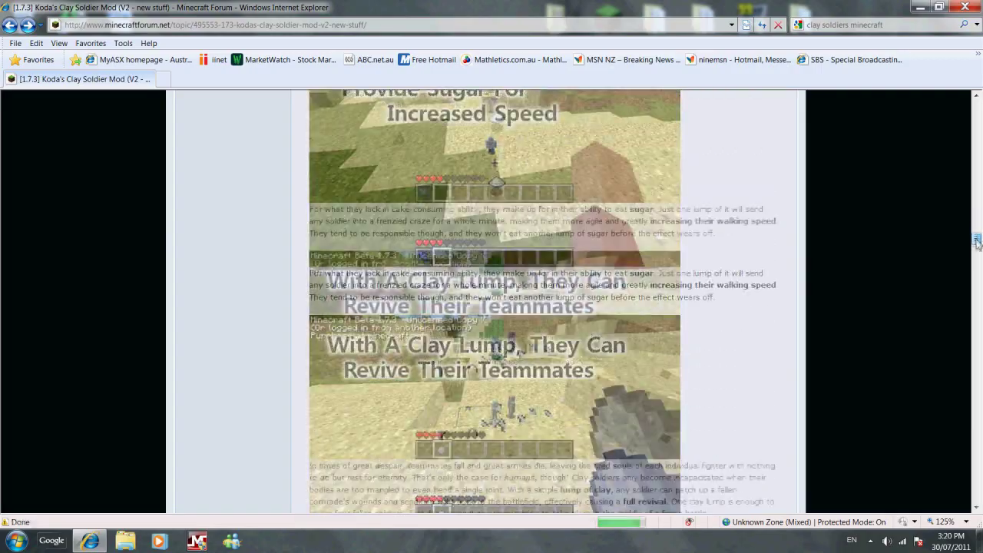
{"action": "left_click_drag", "start_coordinate": [976, 244], "coordinate": [961, 355]}
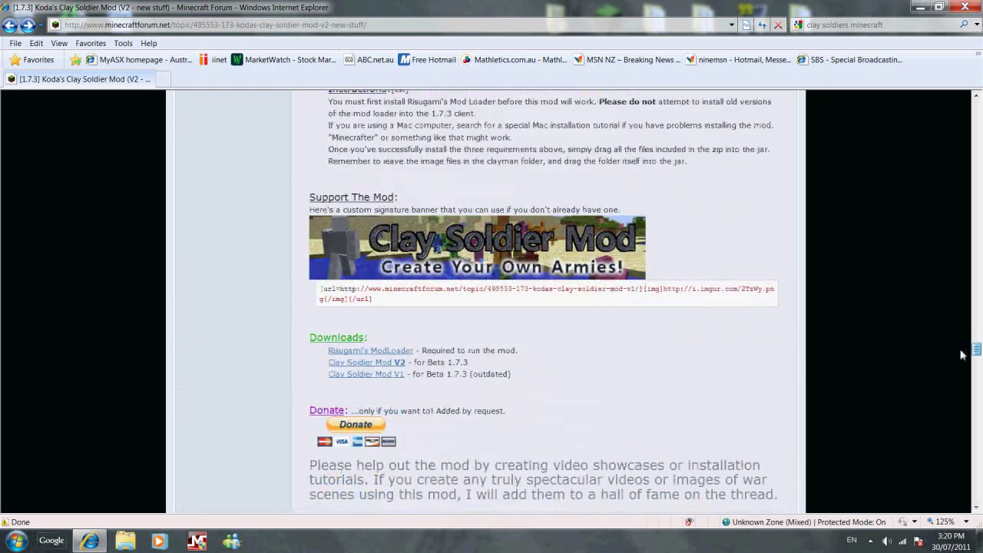
Step: Request ClaySoldierModV2.zip from MediaFire past the adf.ly ad, dismiss the file prompt without saving, and close the browser
{"action": "left_click", "coordinate": [373, 364]}
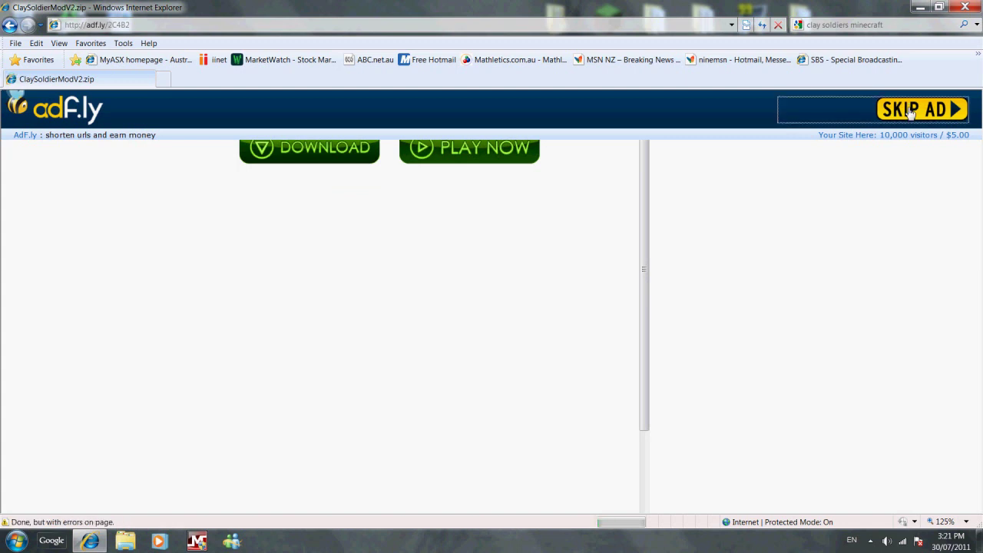
{"action": "left_click", "coordinate": [911, 113]}
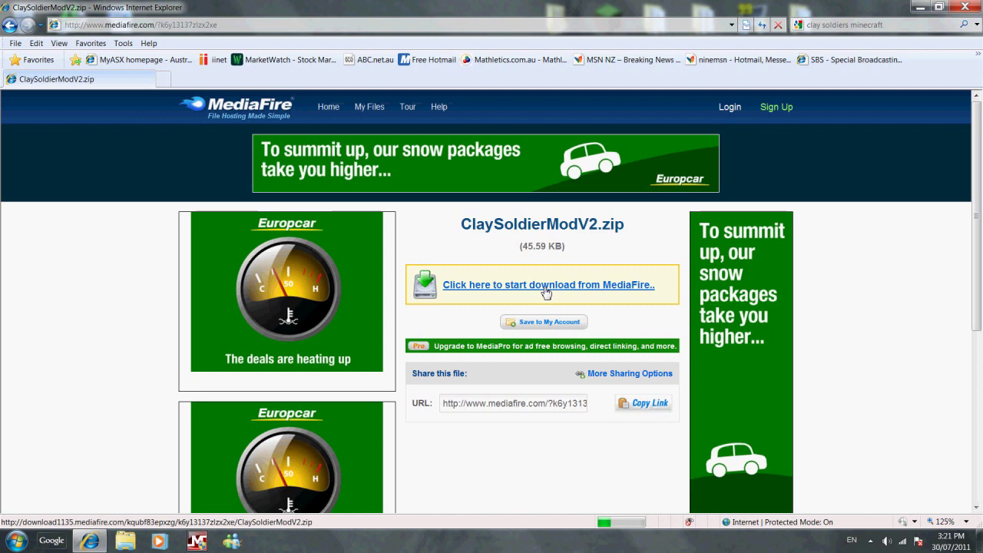
{"action": "left_click", "coordinate": [545, 288]}
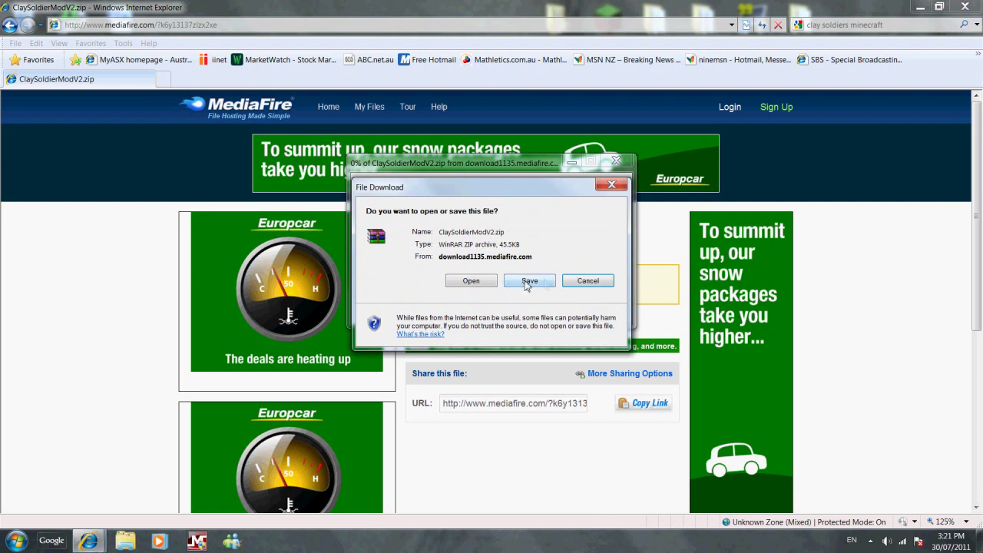
{"action": "left_click", "coordinate": [608, 188]}
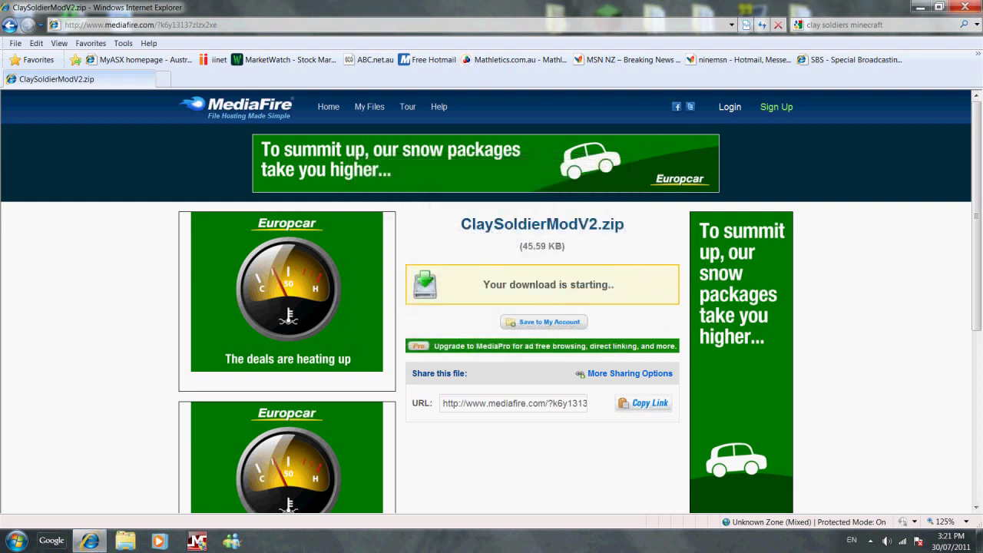
{"action": "left_click", "coordinate": [973, 8]}
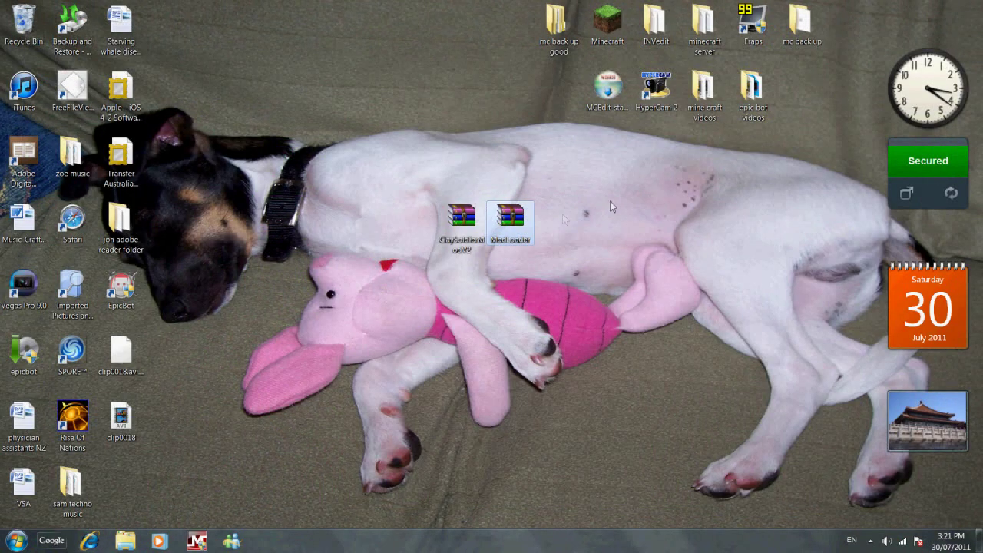
Step: Move the ModLoader archive one icon space away from the ClaySoldierModV2 archive on the desktop
{"action": "left_click_drag", "start_coordinate": [529, 217], "coordinate": [559, 221]}
{"action": "left_click", "coordinate": [460, 223]}
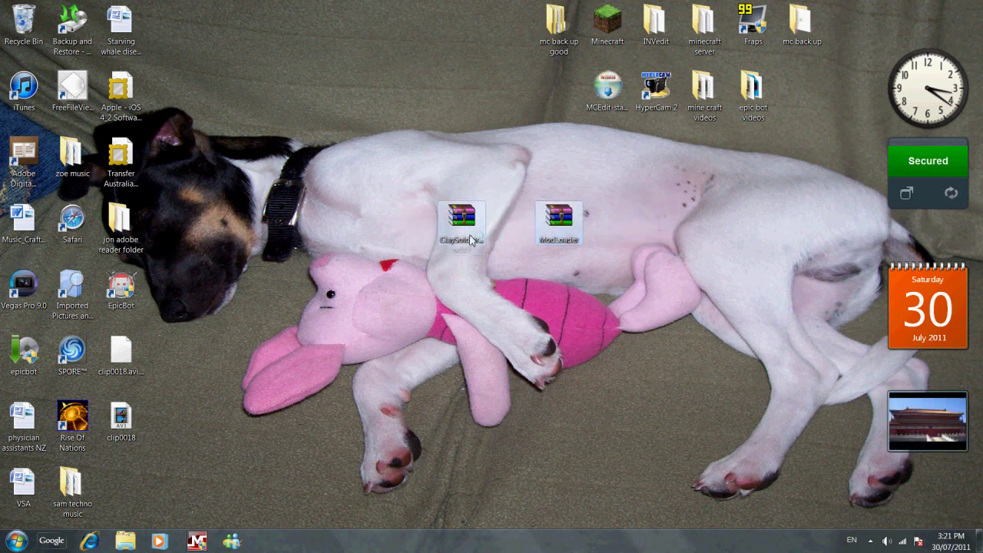
{"action": "left_click", "coordinate": [470, 240]}
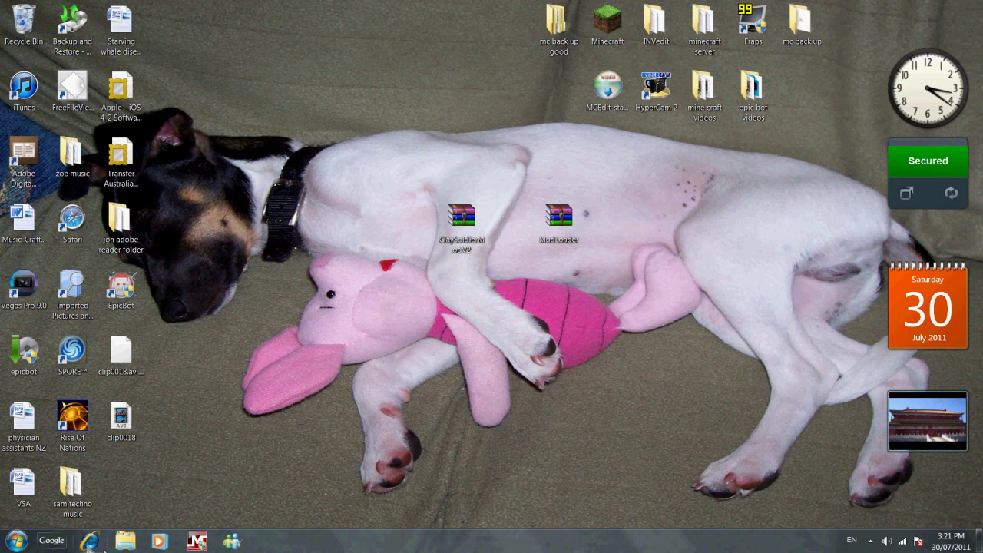
Step: Open the Roaming application data folder by running %appdata%
{"action": "left_click", "coordinate": [16, 540]}
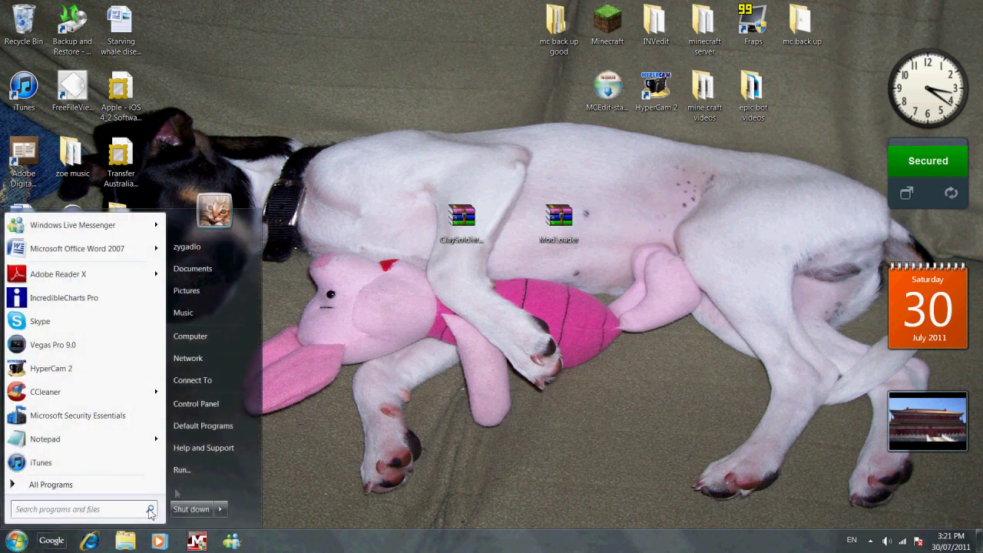
{"action": "left_click", "coordinate": [181, 470]}
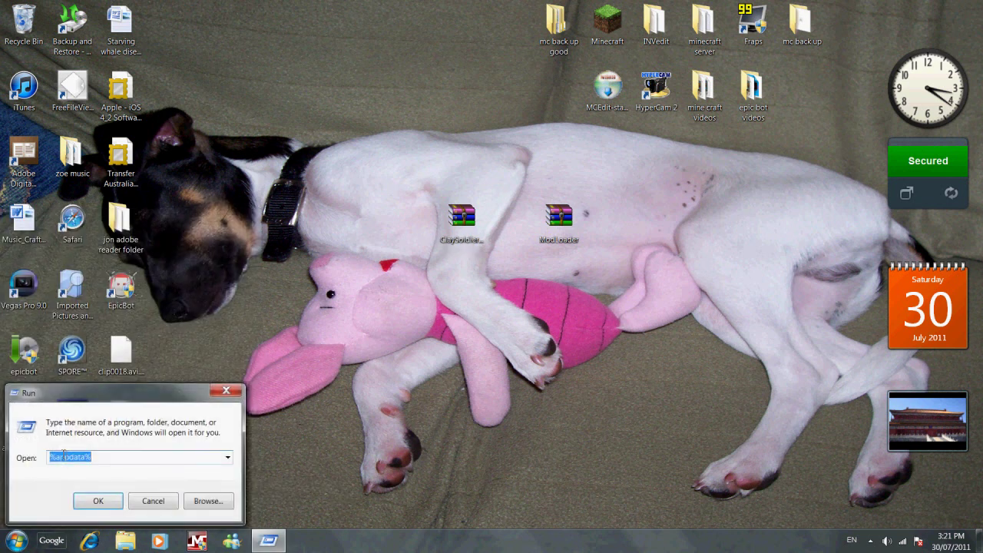
{"action": "left_click", "coordinate": [92, 457]}
{"action": "left_click_drag", "start_coordinate": [92, 457], "coordinate": [40, 459]}
{"action": "left_click", "coordinate": [91, 456]}
{"action": "left_click", "coordinate": [99, 501]}
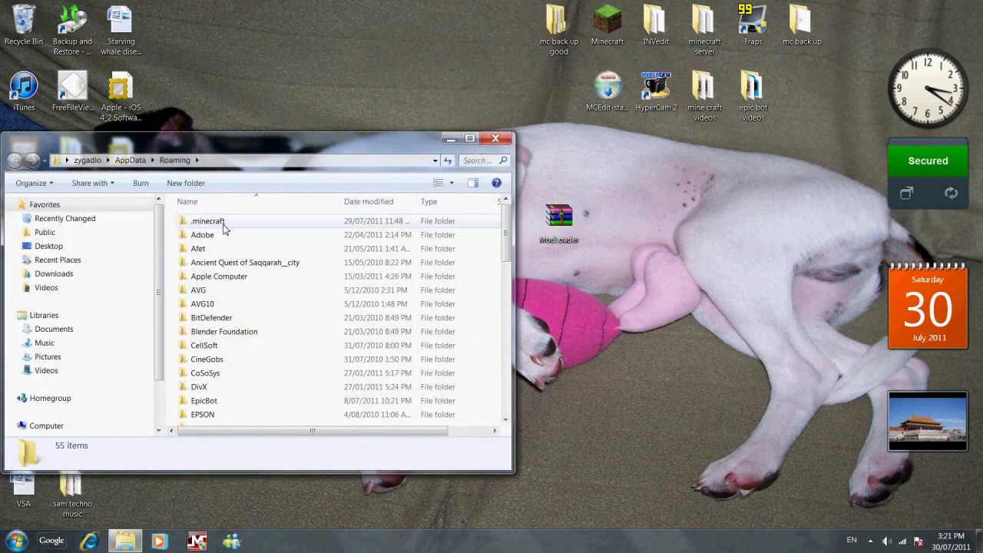
Step: Open the bin folder inside .minecraft, with the folder window moved clear of the desktop's edge
{"action": "left_click", "coordinate": [223, 224]}
{"action": "left_click_drag", "start_coordinate": [246, 147], "coordinate": [499, 154]}
{"action": "double_click", "coordinate": [451, 228]}
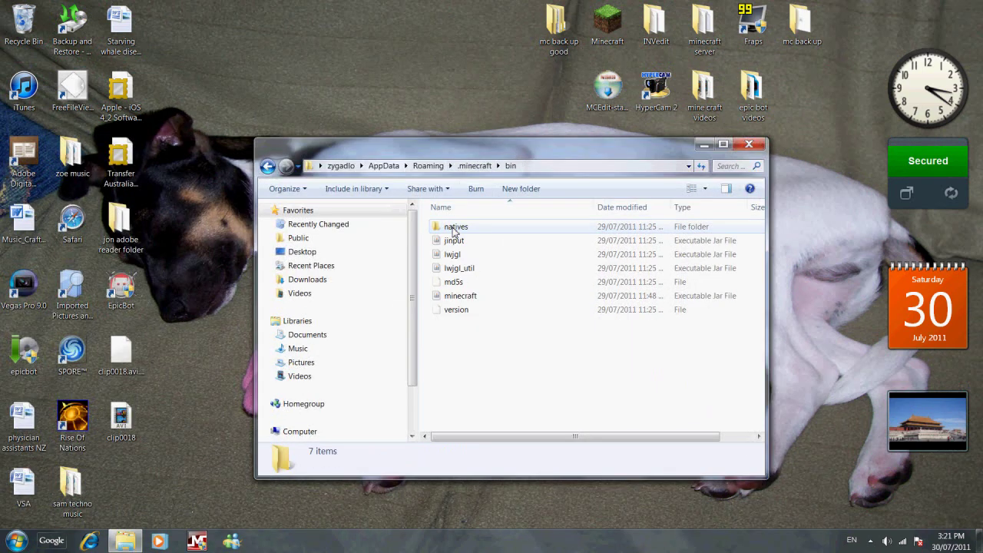
Step: Open minecraft.jar with the WinRAR archiver past the licence notice, and close the bin folder window
{"action": "right_click", "coordinate": [468, 297]}
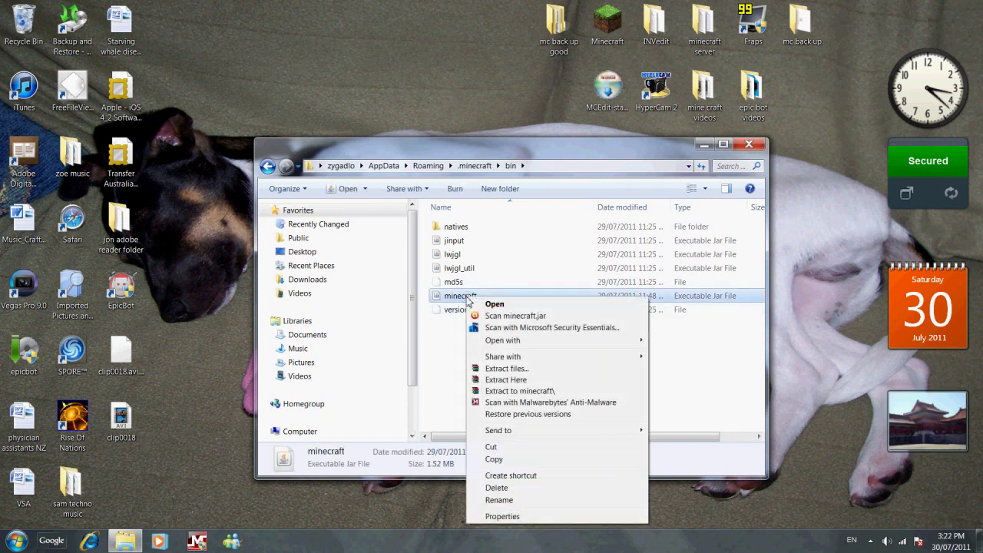
{"action": "mouse_move", "coordinate": [513, 342]}
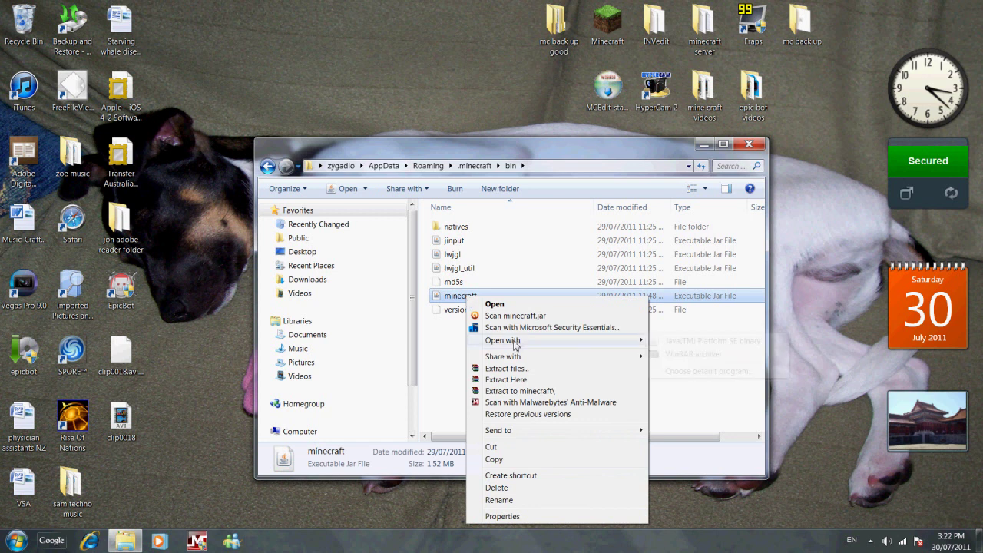
{"action": "left_click", "coordinate": [695, 355]}
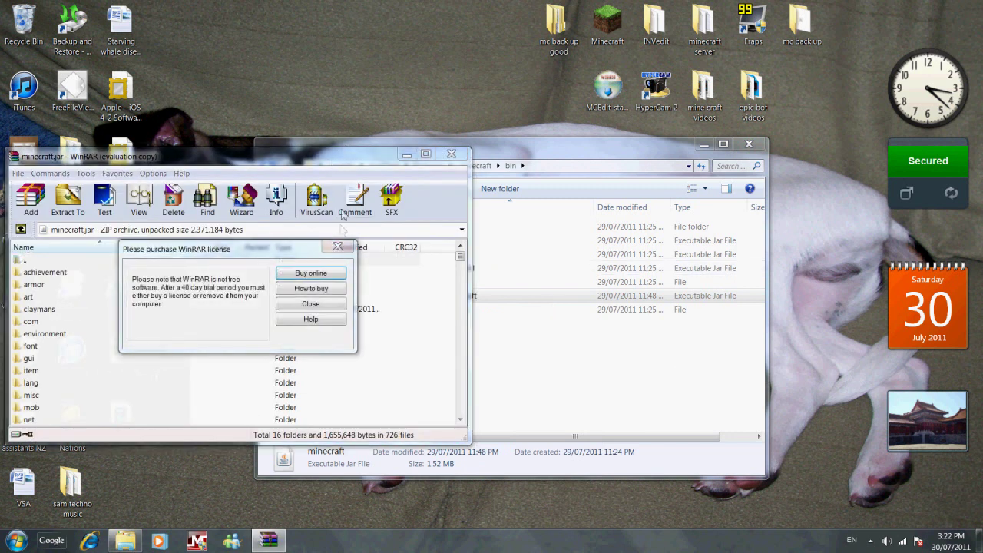
{"action": "left_click", "coordinate": [338, 246]}
{"action": "left_click_drag", "start_coordinate": [358, 159], "coordinate": [376, 93]}
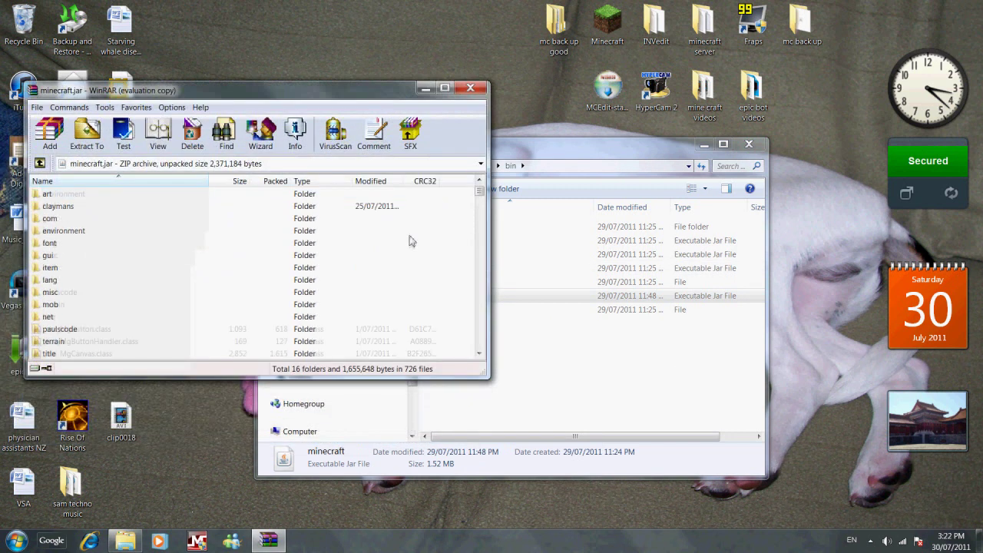
{"action": "scroll", "coordinate": [409, 242], "scroll_direction": "down", "scroll_amount": 4}
{"action": "scroll", "coordinate": [409, 243], "scroll_direction": "up", "scroll_amount": 5}
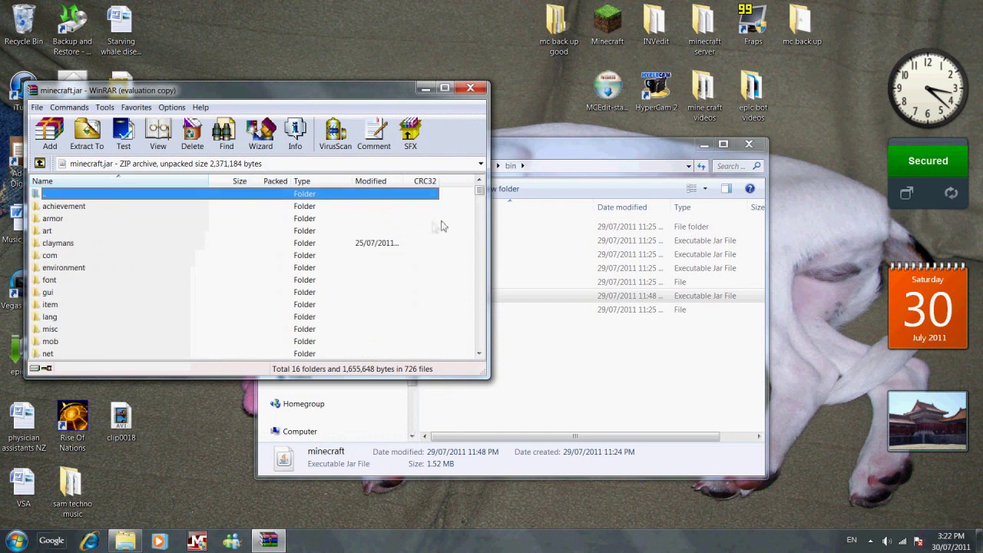
{"action": "scroll", "coordinate": [434, 227], "scroll_direction": "down", "scroll_amount": 1}
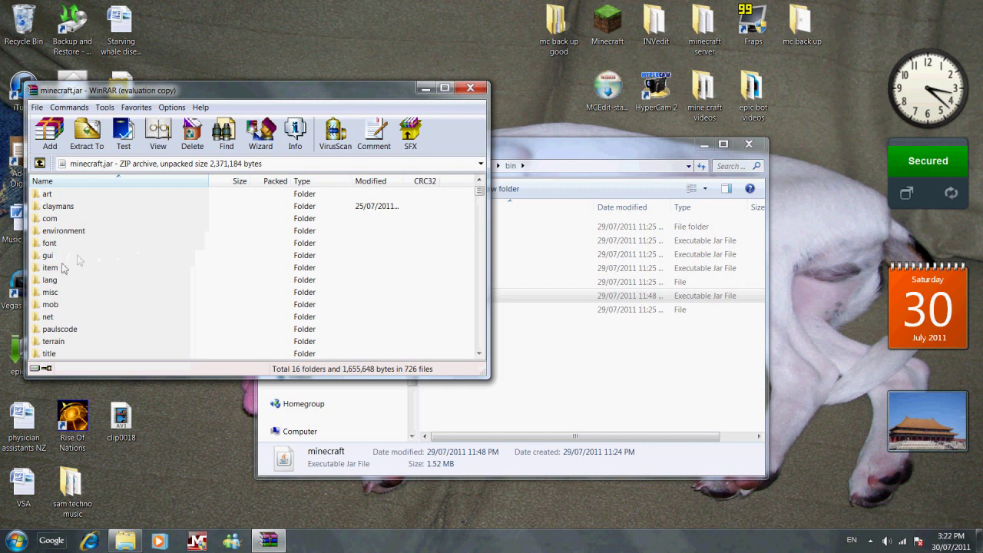
{"action": "left_click_drag", "start_coordinate": [613, 146], "coordinate": [675, 266]}
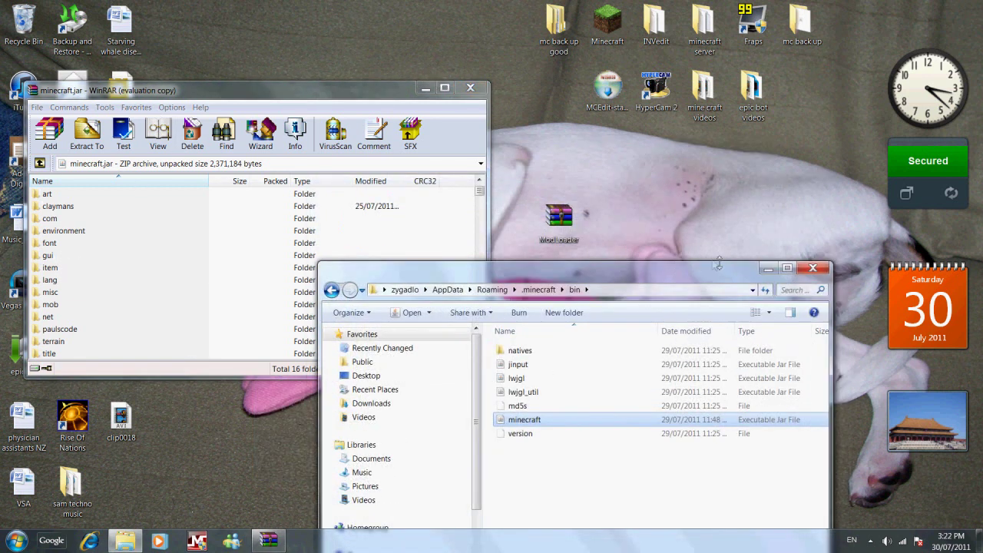
{"action": "left_click", "coordinate": [813, 268]}
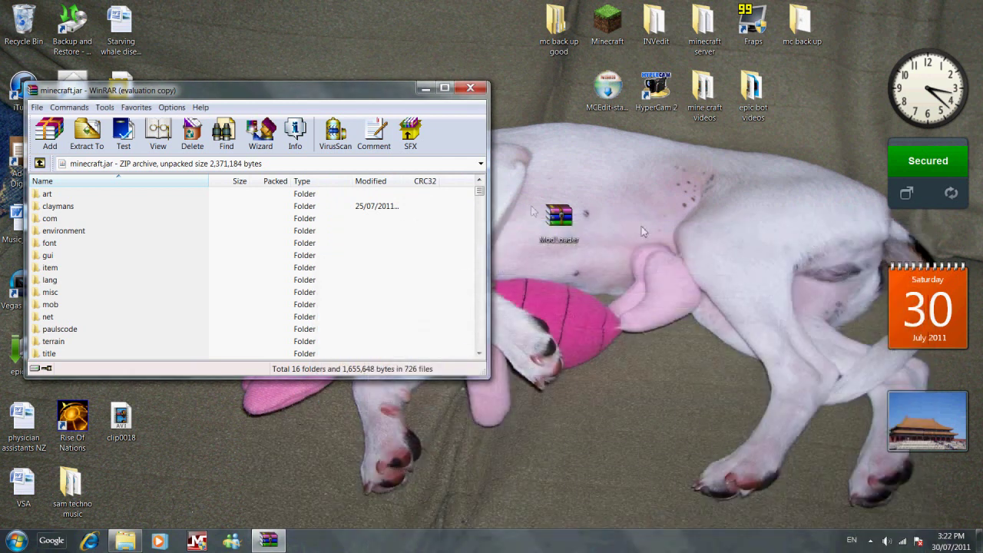
Step: Open ModLoader.zip beside minecraft.jar, select all its class files to show what to copy, and close the ModLoader archive
{"action": "double_click", "coordinate": [543, 217]}
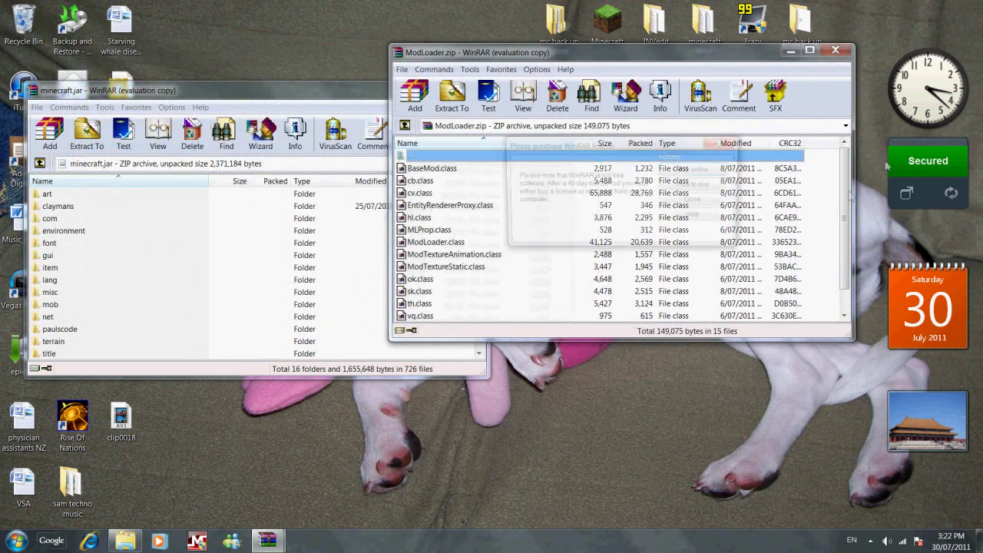
{"action": "left_click", "coordinate": [721, 143]}
{"action": "scroll", "coordinate": [845, 231], "scroll_direction": "down", "scroll_amount": 1}
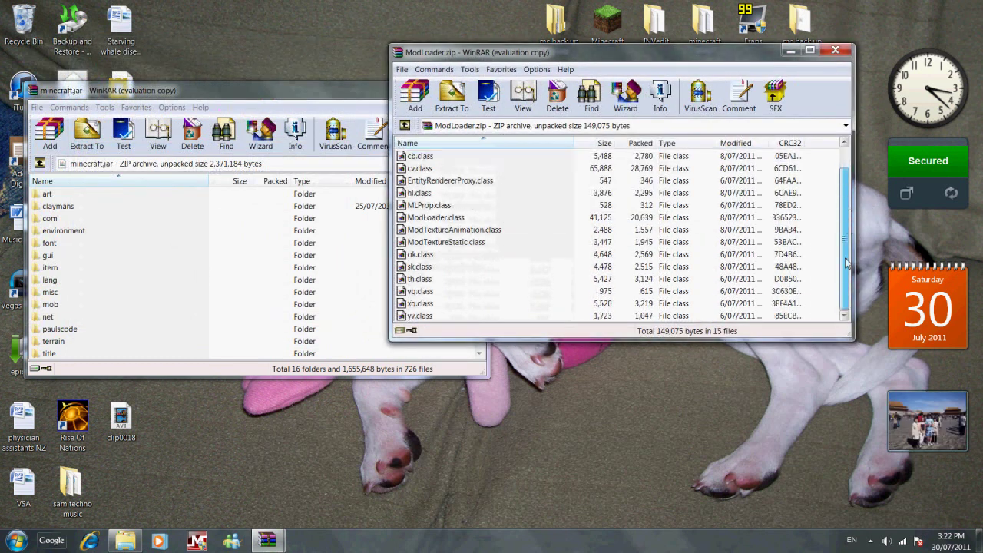
{"action": "left_click_drag", "start_coordinate": [821, 320], "coordinate": [420, 159]}
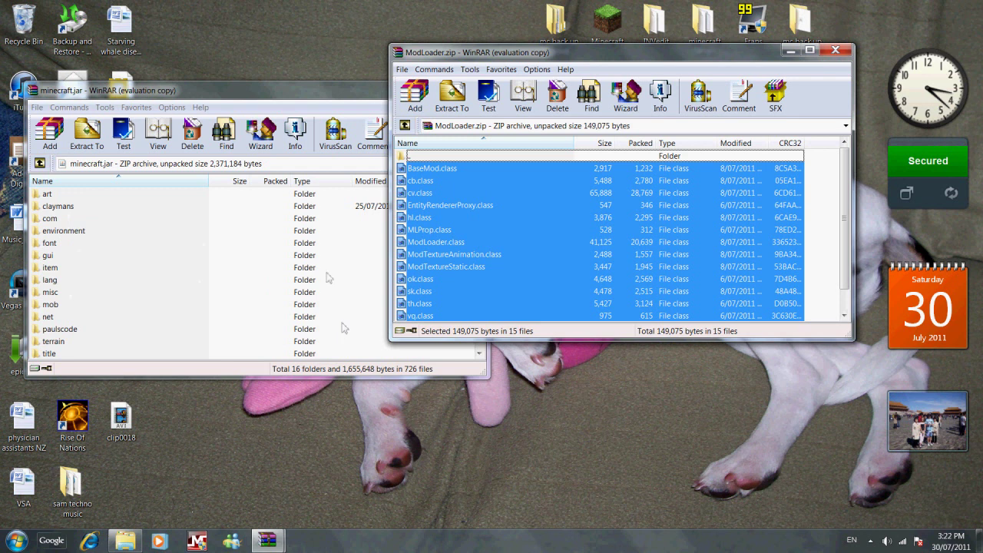
{"action": "left_click", "coordinate": [836, 52]}
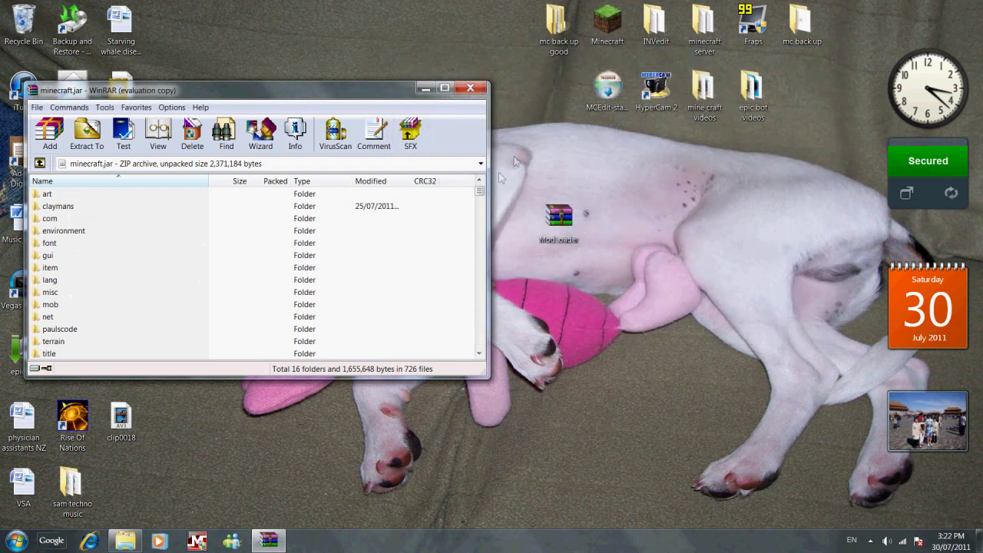
Step: Open ClaySoldierModV2.zip beside minecraft.jar, select its claymans folder and all class files to show what to copy, and close both archives
{"action": "left_click_drag", "start_coordinate": [384, 91], "coordinate": [259, 213]}
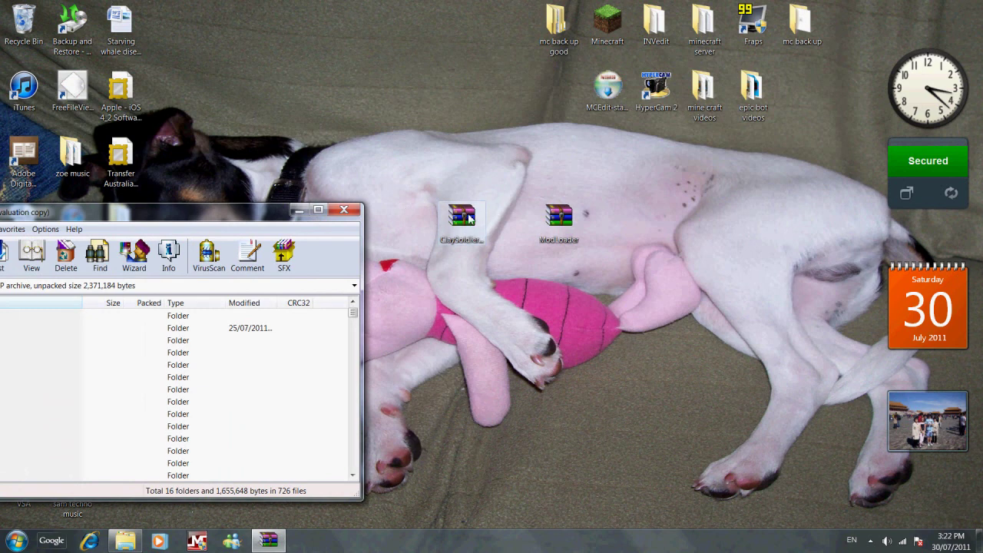
{"action": "double_click", "coordinate": [469, 217]}
{"action": "mouse_move", "coordinate": [357, 63]}
{"action": "left_mouse_down"}
{"action": "mouse_move", "coordinate": [695, 56]}
{"action": "mouse_move", "coordinate": [359, 63]}
{"action": "left_mouse_up"}
{"action": "left_click", "coordinate": [726, 201]}
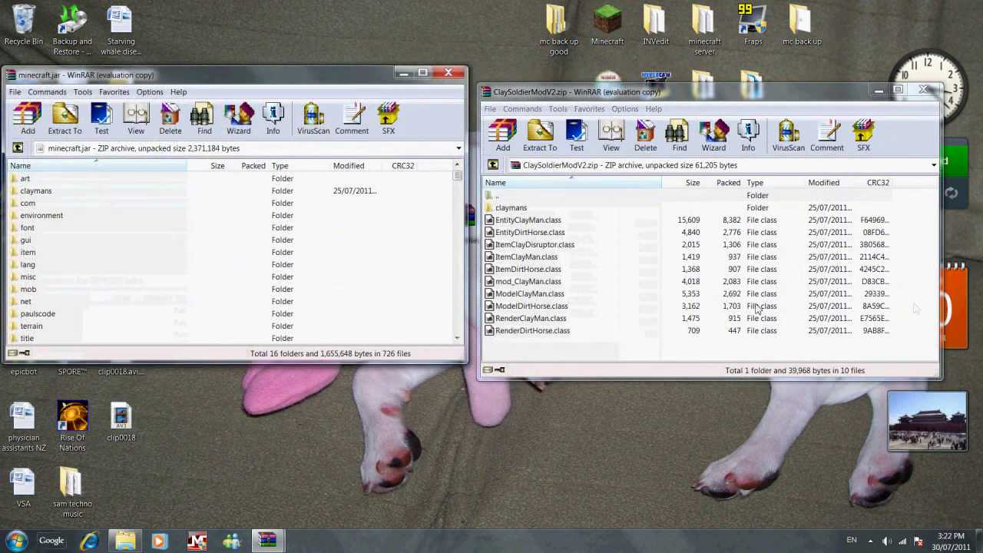
{"action": "left_click_drag", "start_coordinate": [888, 345], "coordinate": [534, 206]}
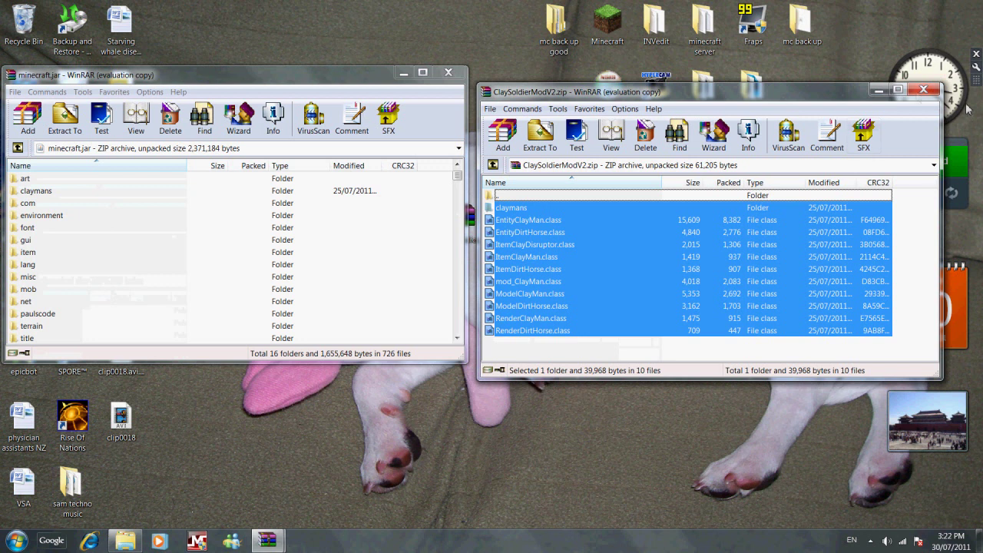
{"action": "left_click", "coordinate": [923, 90]}
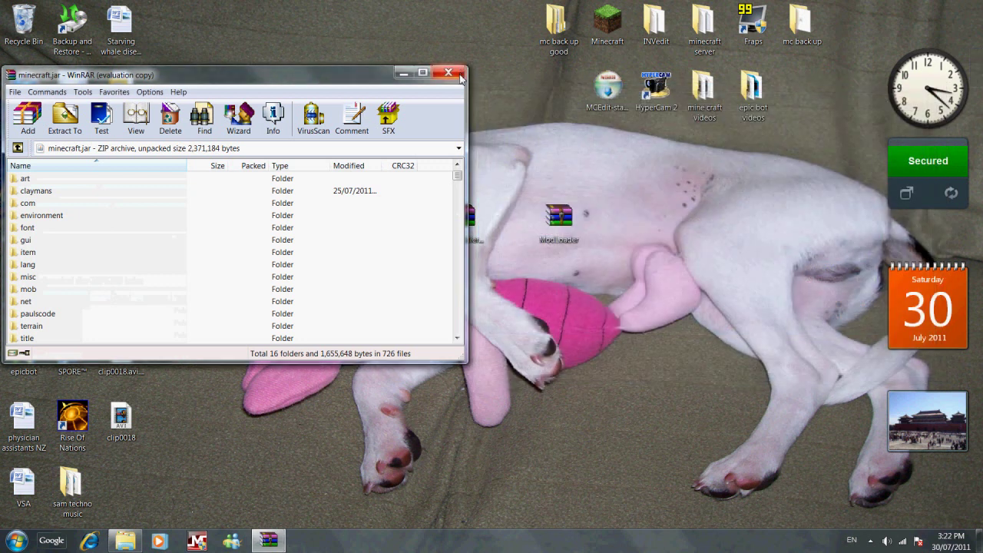
{"action": "left_click", "coordinate": [462, 73]}
Step: Move the ClaySoldierModV2 and ModLoader archives below the mine craft videos folder on the desktop, and launch Minecraft
{"action": "left_click_drag", "start_coordinate": [464, 218], "coordinate": [704, 157]}
{"action": "left_click_drag", "start_coordinate": [569, 223], "coordinate": [713, 225]}
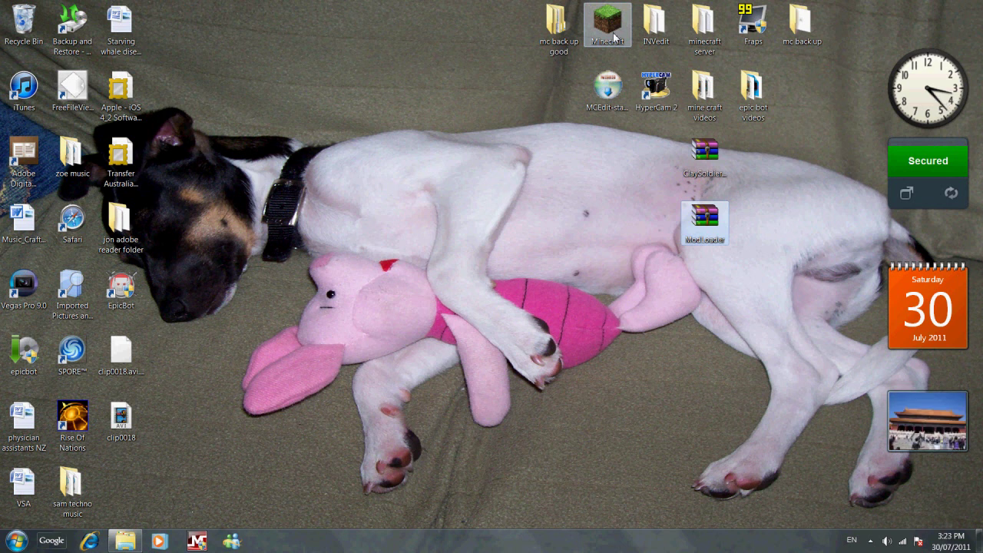
{"action": "left_click", "coordinate": [615, 36]}
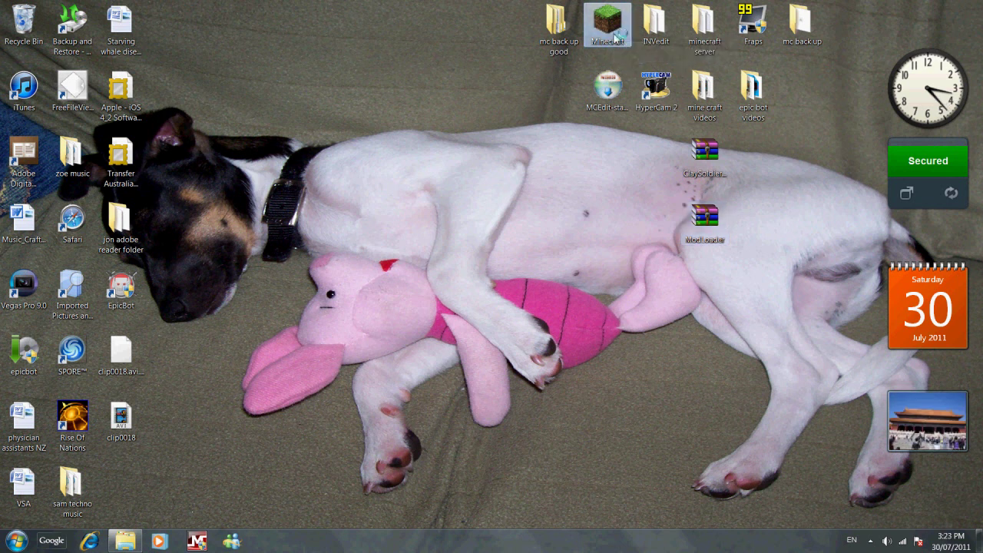